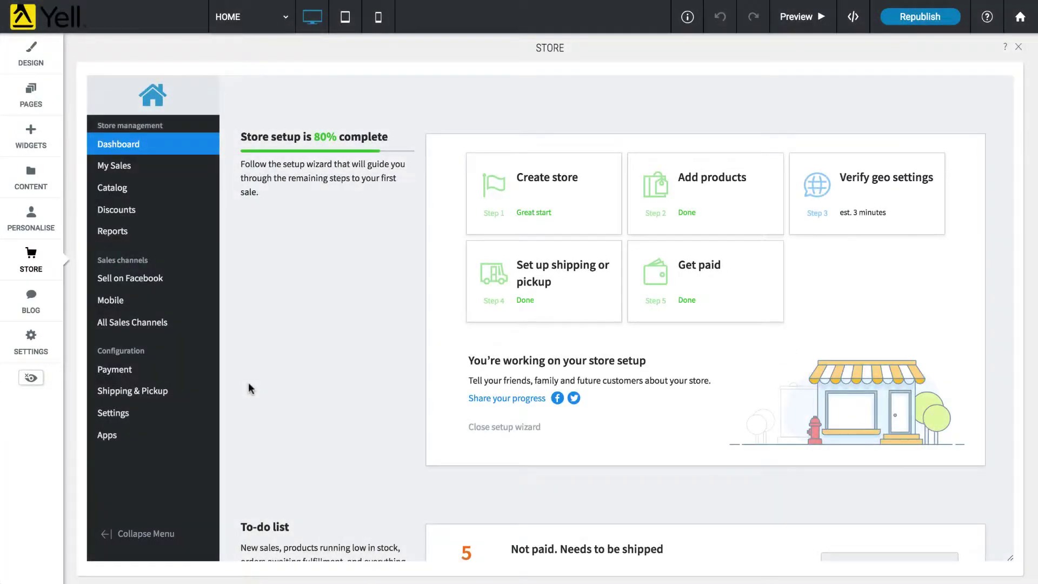
In General settings, close and reopen the storefront, then save the London store profile
{"action": "left_click", "coordinate": [206, 412]}
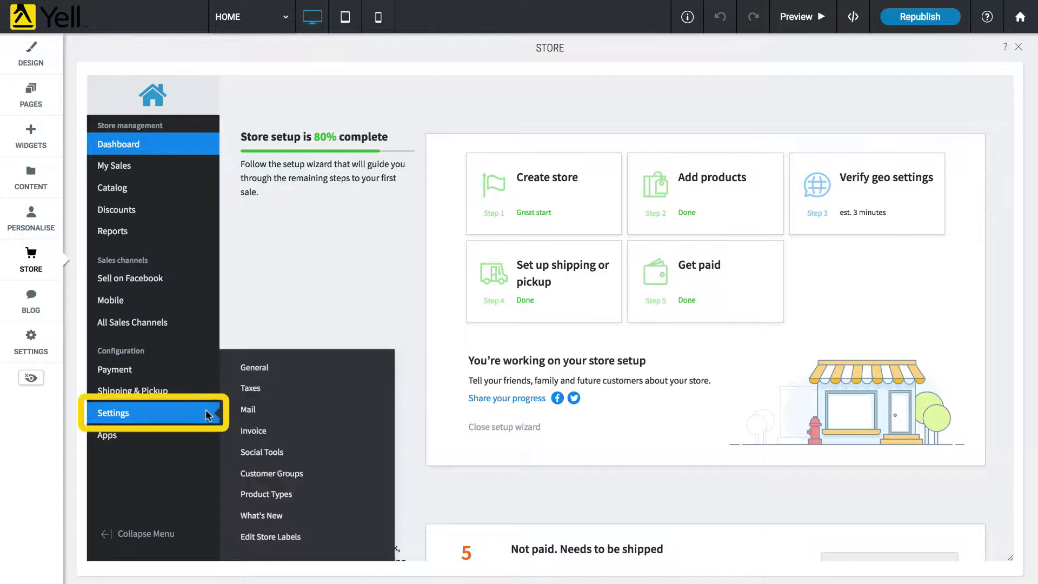
{"action": "left_click", "coordinate": [272, 372]}
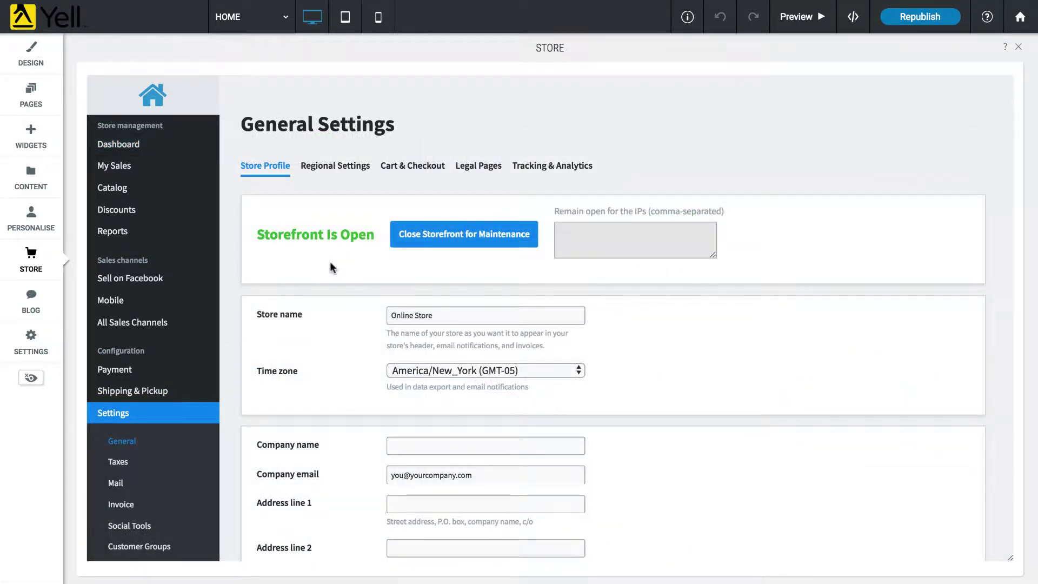
{"action": "left_click", "coordinate": [399, 233]}
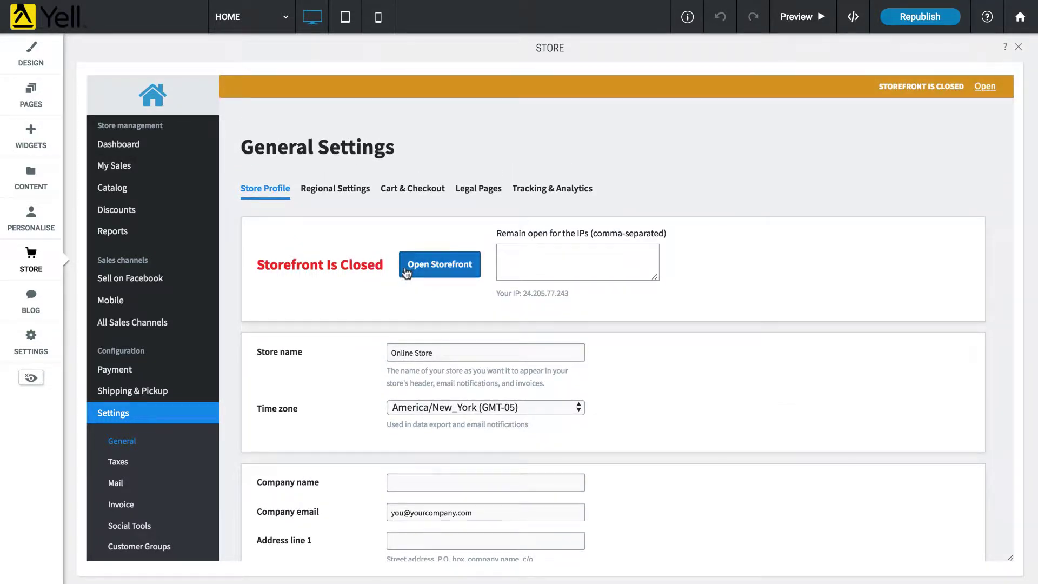
{"action": "left_click", "coordinate": [409, 269]}
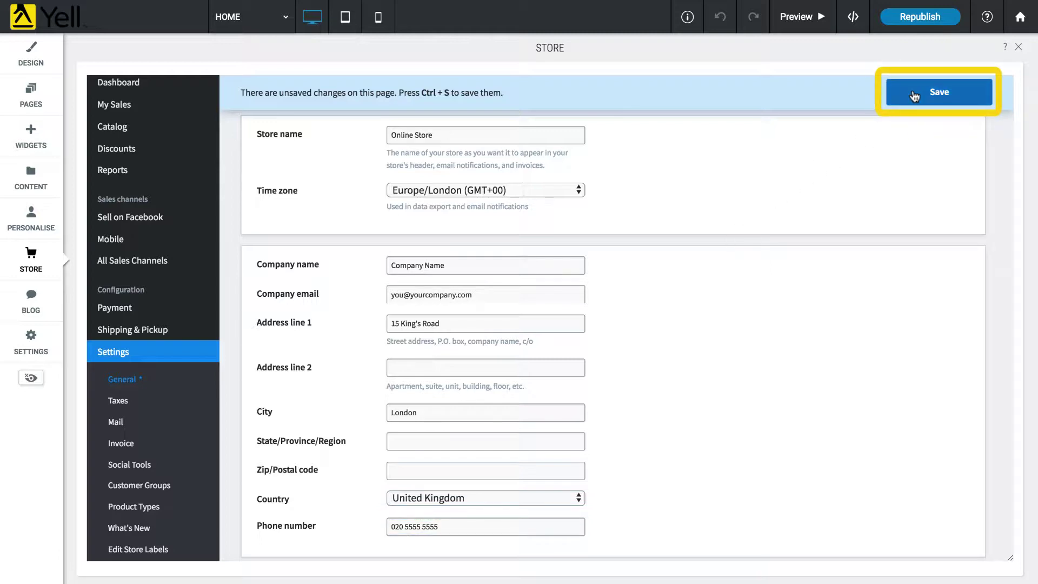
{"action": "left_click", "coordinate": [914, 96]}
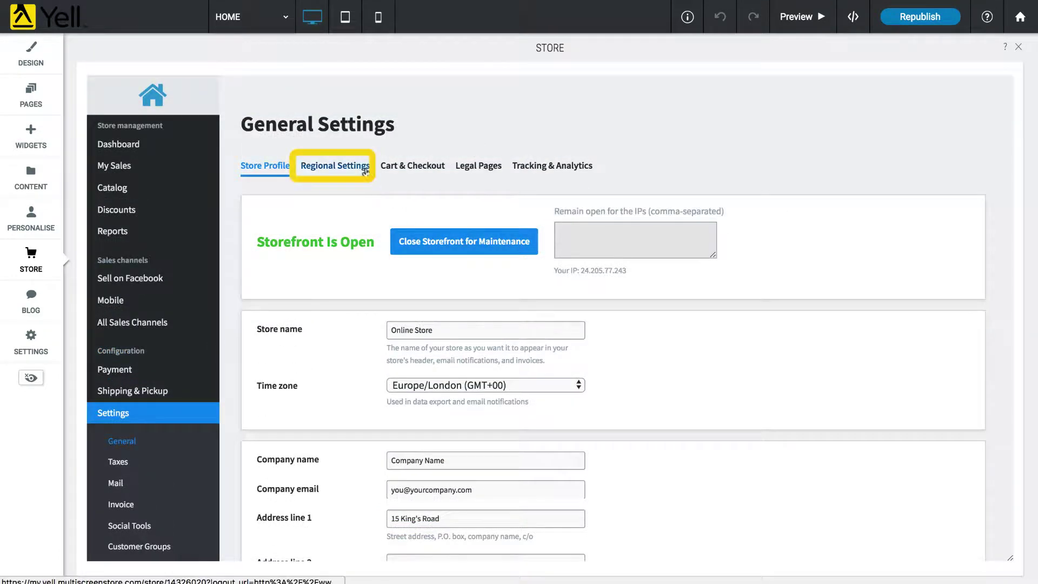
Review the Regional Settings currency and date options, then move to Cart & Checkout
{"action": "left_click", "coordinate": [366, 171]}
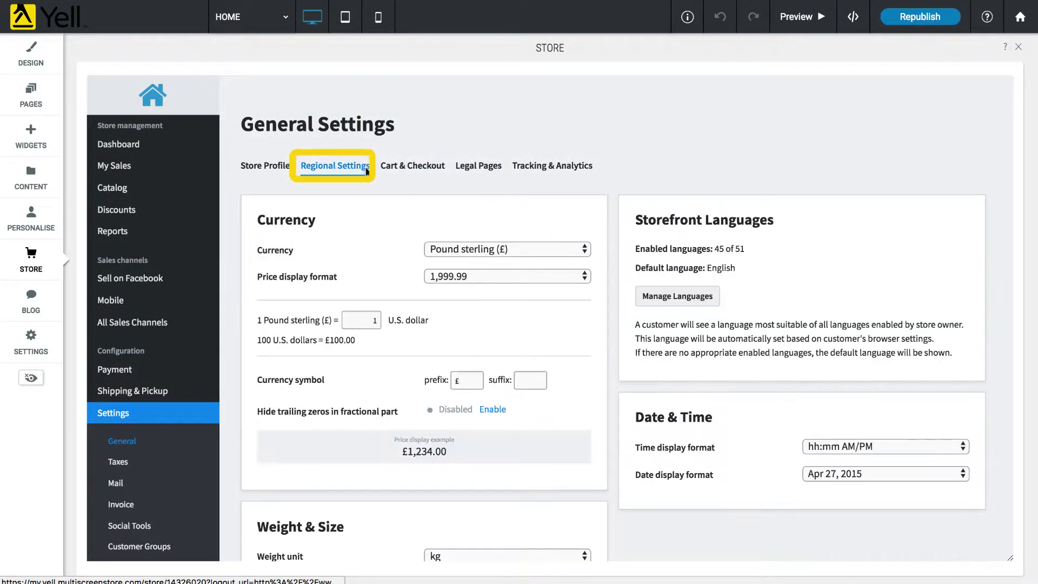
{"action": "scroll", "coordinate": [236, 212], "scroll_direction": "down", "scroll_amount": 3}
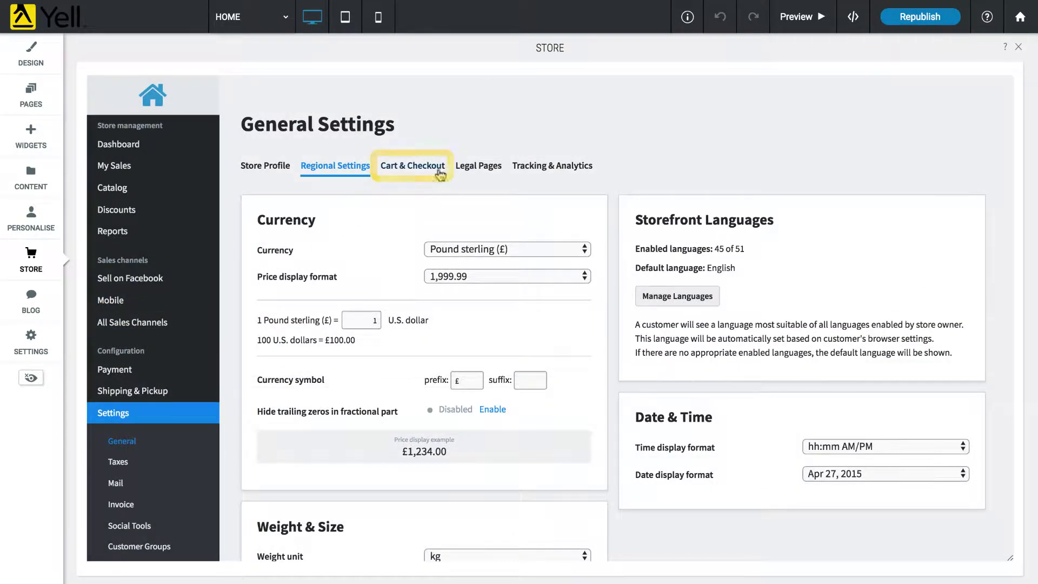
{"action": "left_click", "coordinate": [442, 168]}
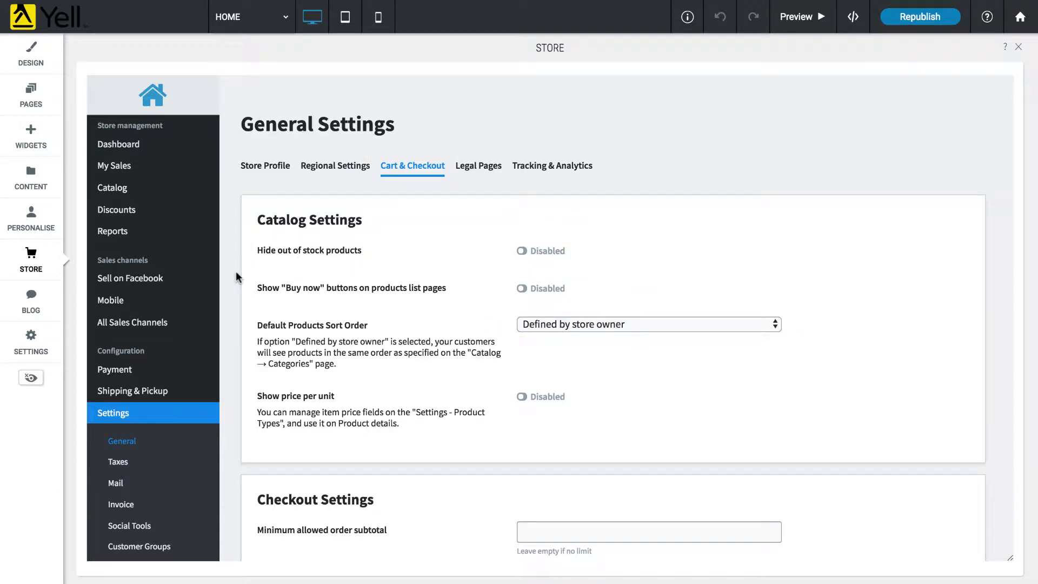
Scroll through the Catalog and Checkout settings
{"action": "scroll", "coordinate": [236, 272], "scroll_direction": "down", "scroll_amount": 7}
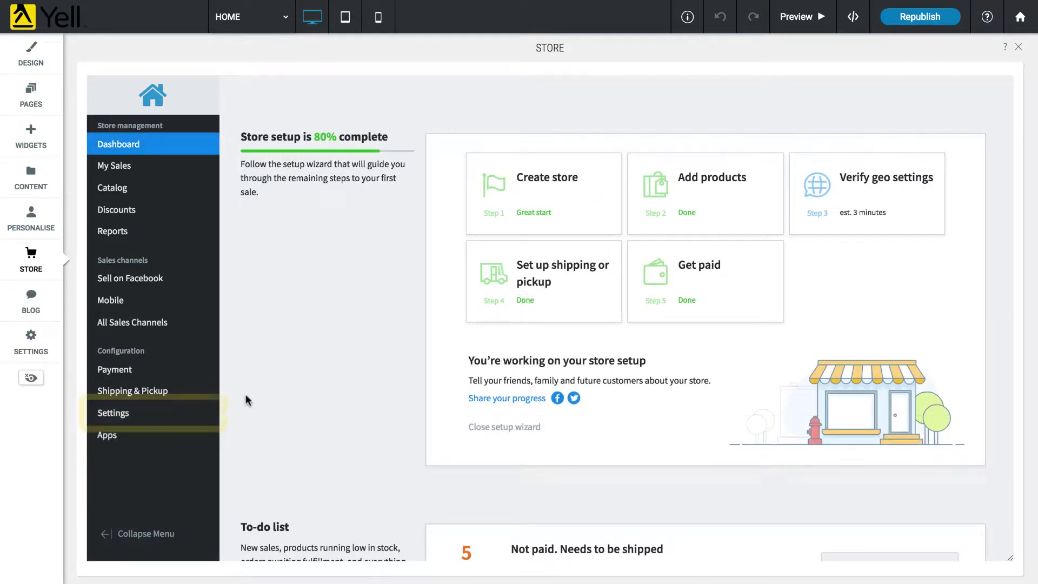
Set automatic taxes to Disabled and tick 'Include tax in product prices' for UK Tax Rate
{"action": "left_click", "coordinate": [211, 412]}
{"action": "left_click", "coordinate": [267, 396]}
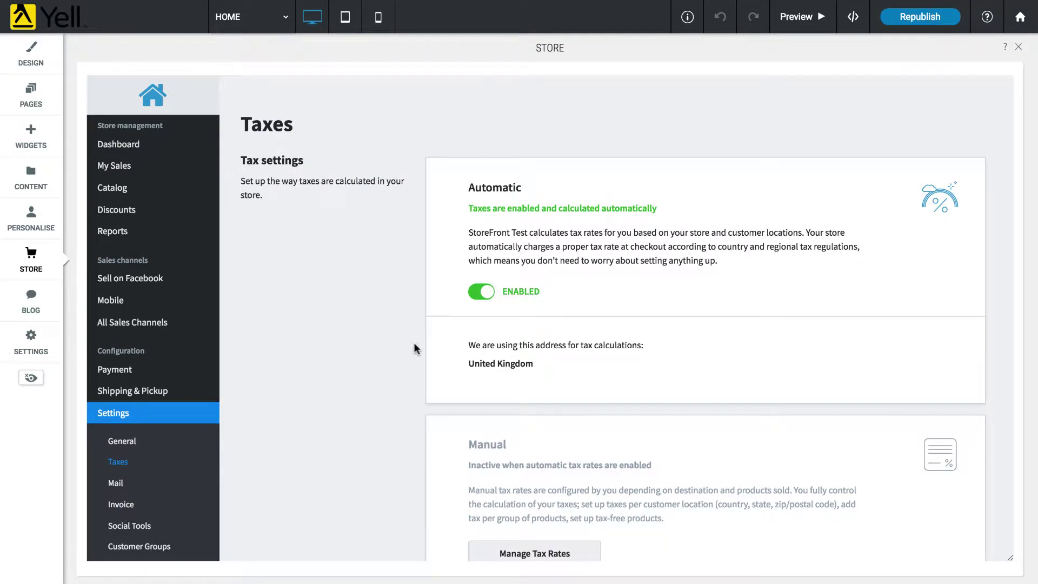
{"action": "left_click", "coordinate": [481, 292]}
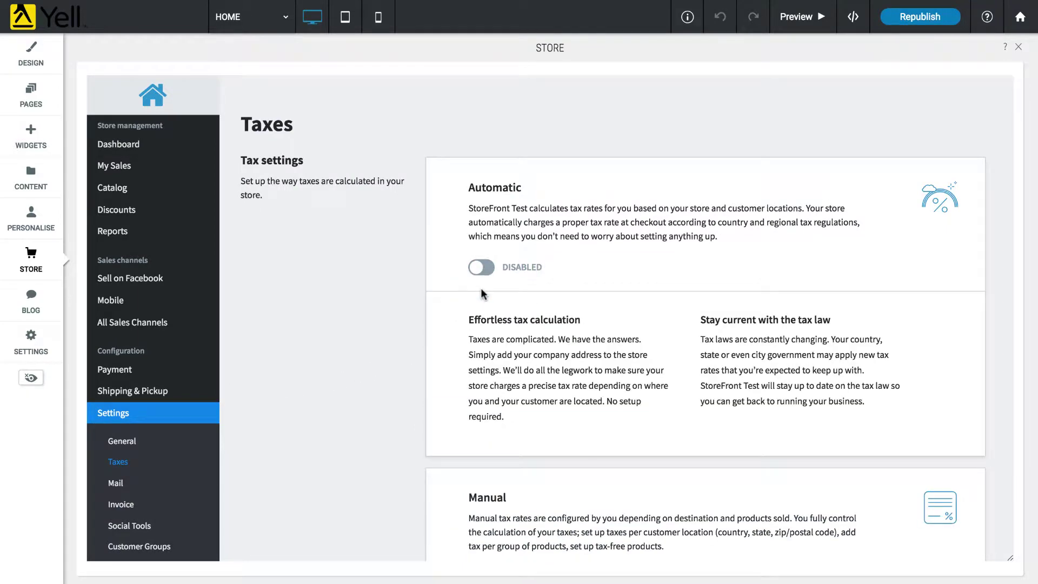
{"action": "scroll", "coordinate": [481, 294], "scroll_direction": "down", "scroll_amount": 2}
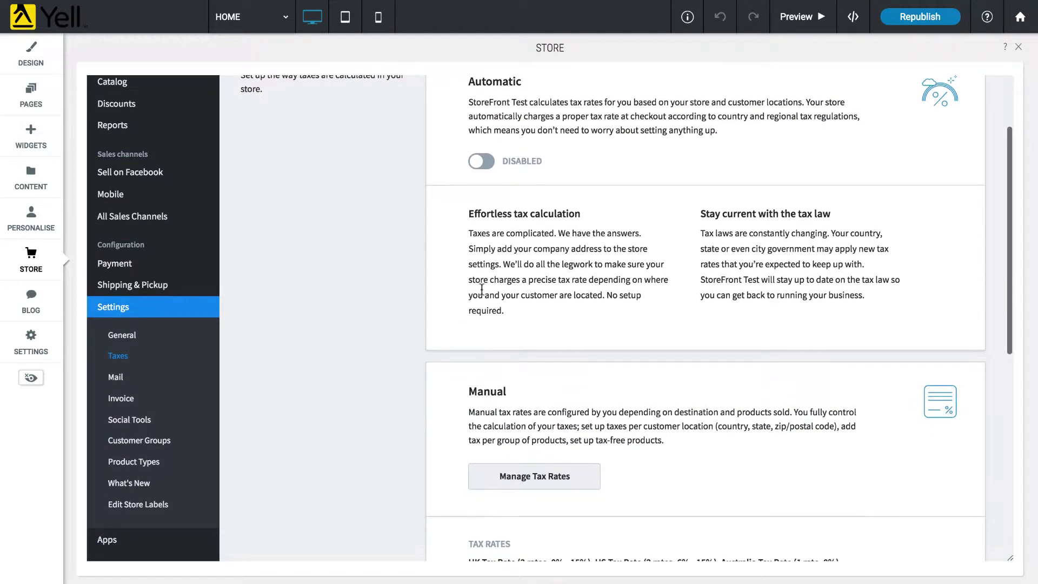
{"action": "left_click", "coordinate": [577, 474]}
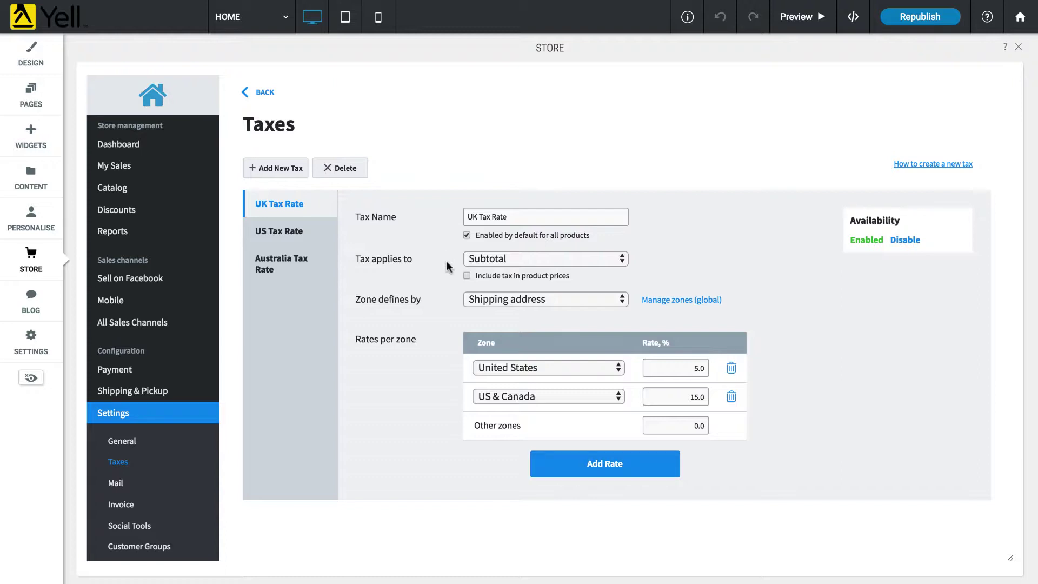
{"action": "left_click", "coordinate": [466, 276]}
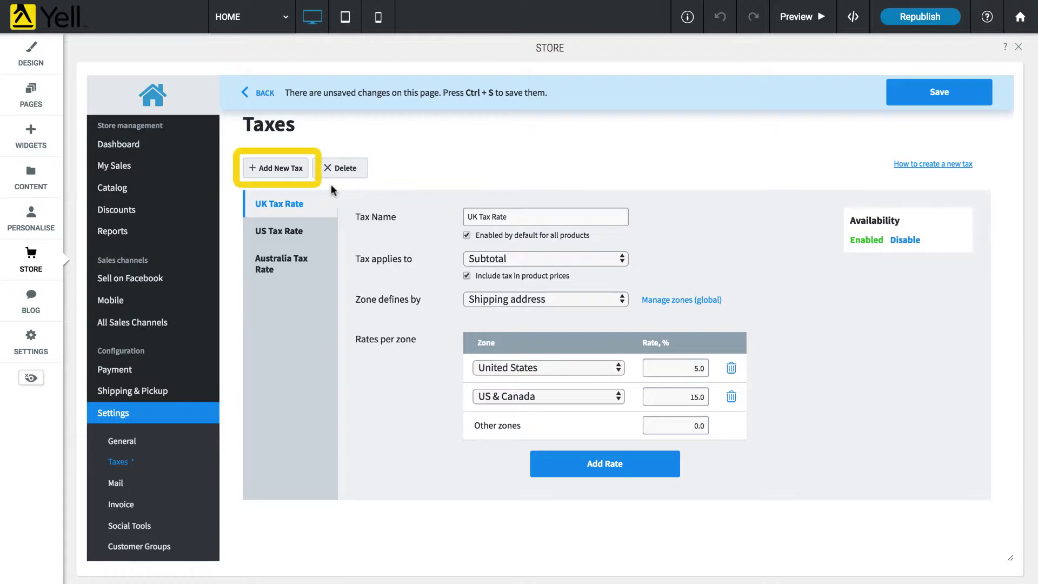
Add a tax named 'Default Tax' on subtotal plus shipping, included in product prices
{"action": "left_click", "coordinate": [290, 178]}
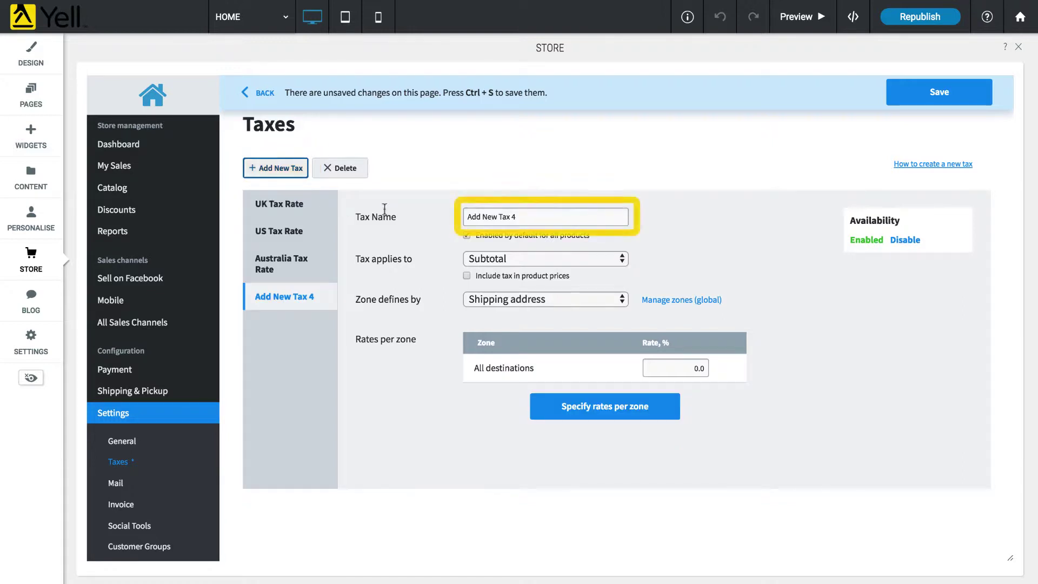
{"action": "triple_click", "coordinate": [547, 216]}
{"action": "type", "text": "Default Tax"}
{"action": "left_click", "coordinate": [643, 221]}
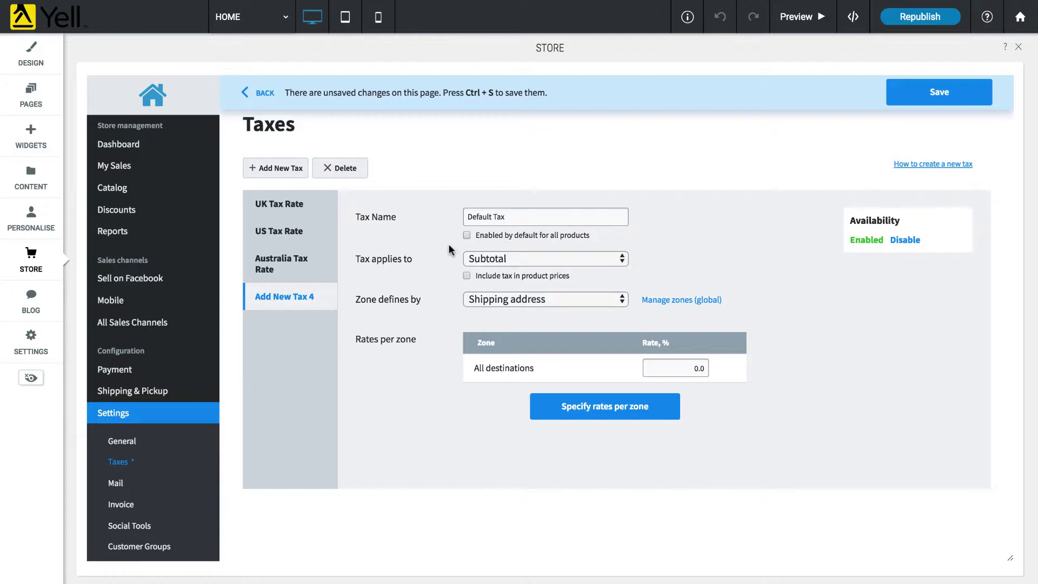
{"action": "left_click", "coordinate": [610, 259]}
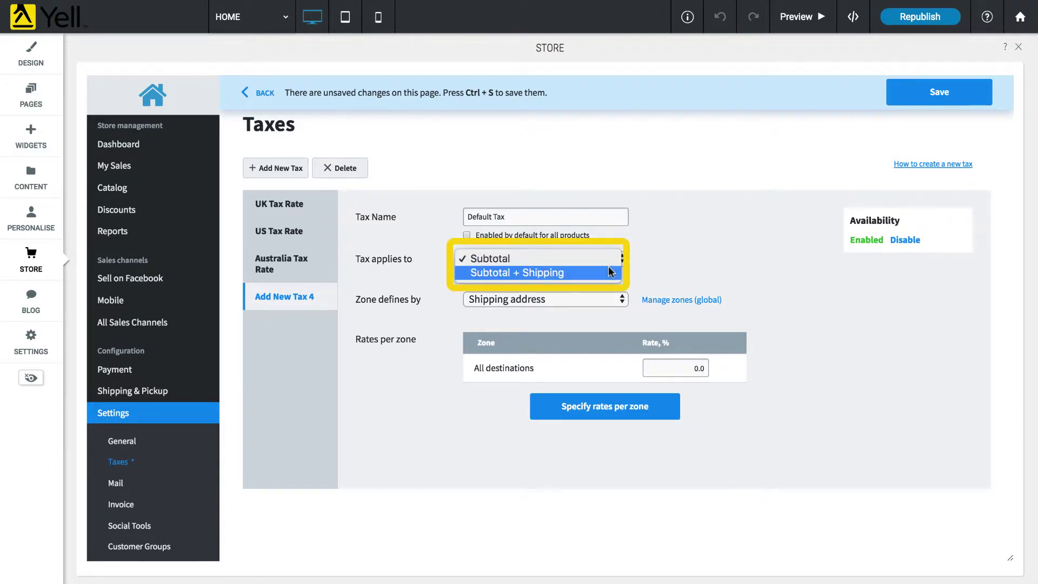
{"action": "left_click", "coordinate": [610, 271]}
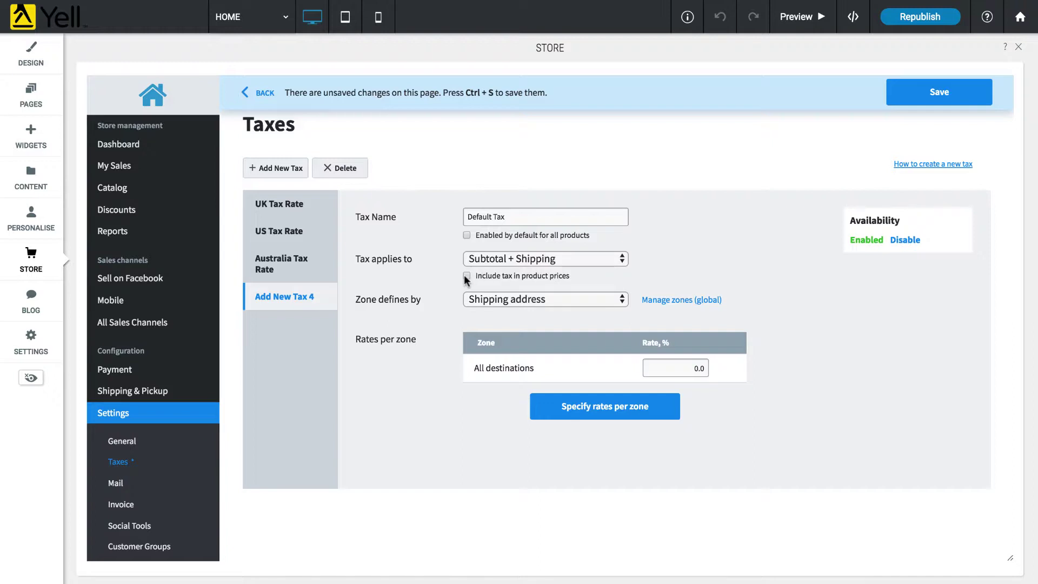
{"action": "left_click", "coordinate": [465, 277]}
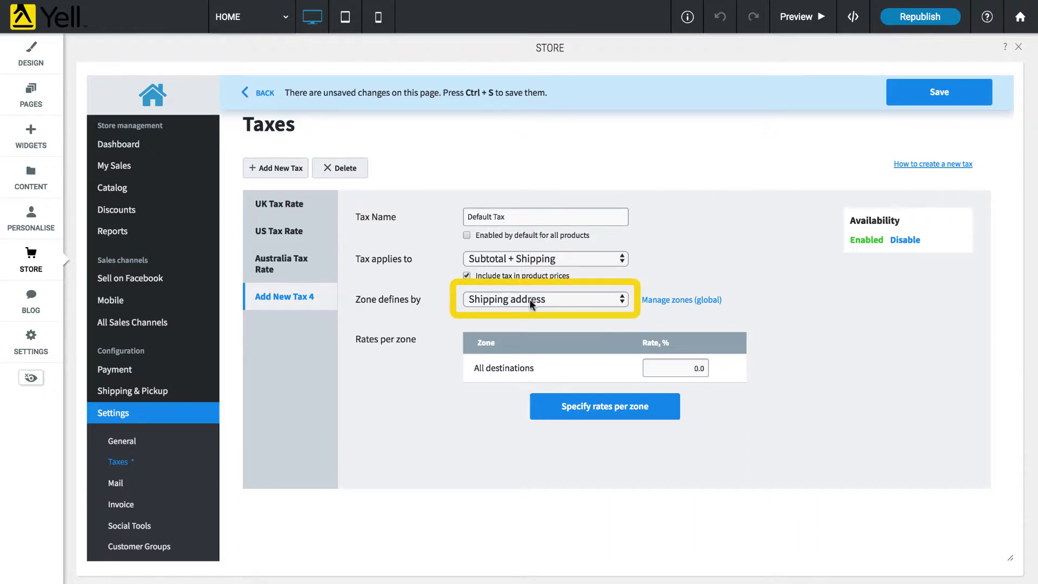
Define zones by shipping address, charge 15.0% generally and 20% for US & Canada, then save
{"action": "left_click", "coordinate": [565, 299]}
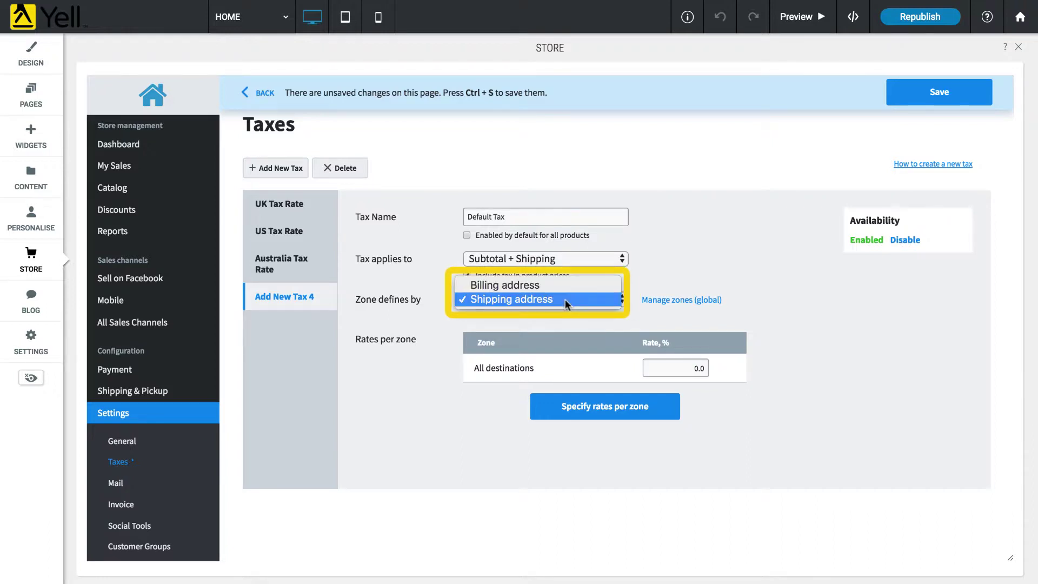
{"action": "left_click", "coordinate": [566, 300]}
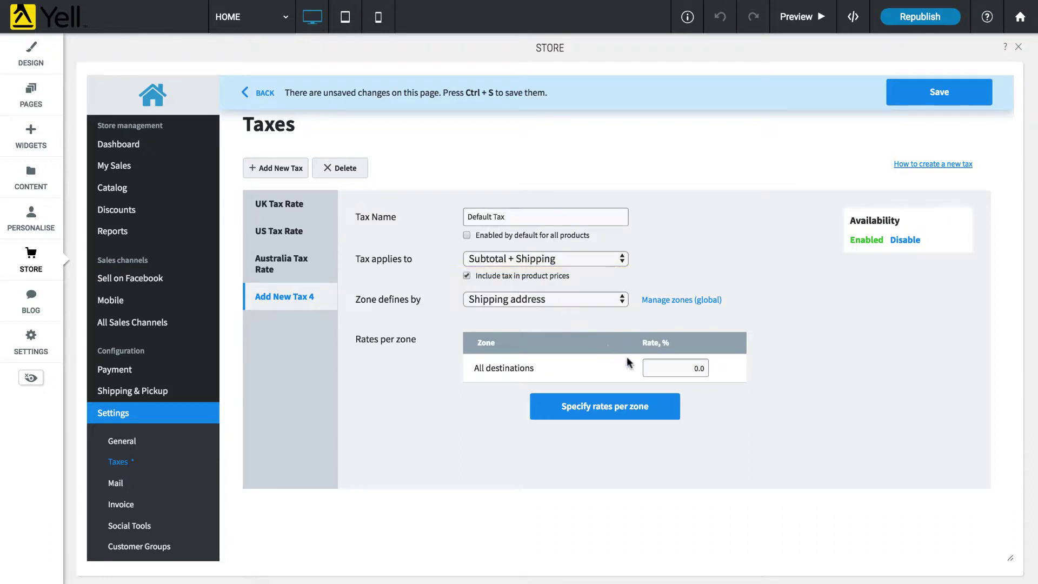
{"action": "left_click", "coordinate": [646, 368]}
{"action": "type", "text": "15.0"}
{"action": "left_click", "coordinate": [661, 410]}
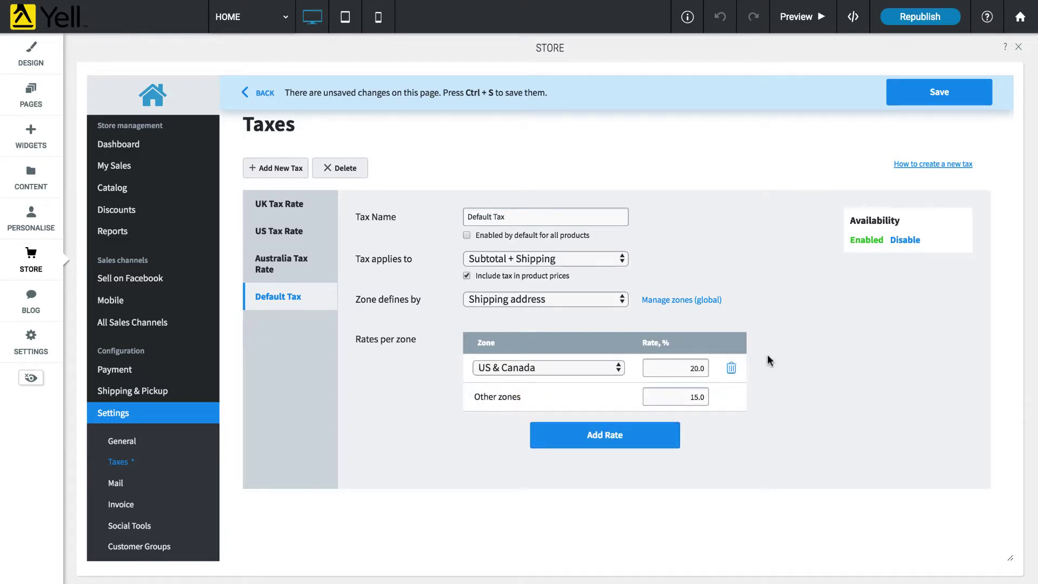
{"action": "left_click", "coordinate": [907, 91]}
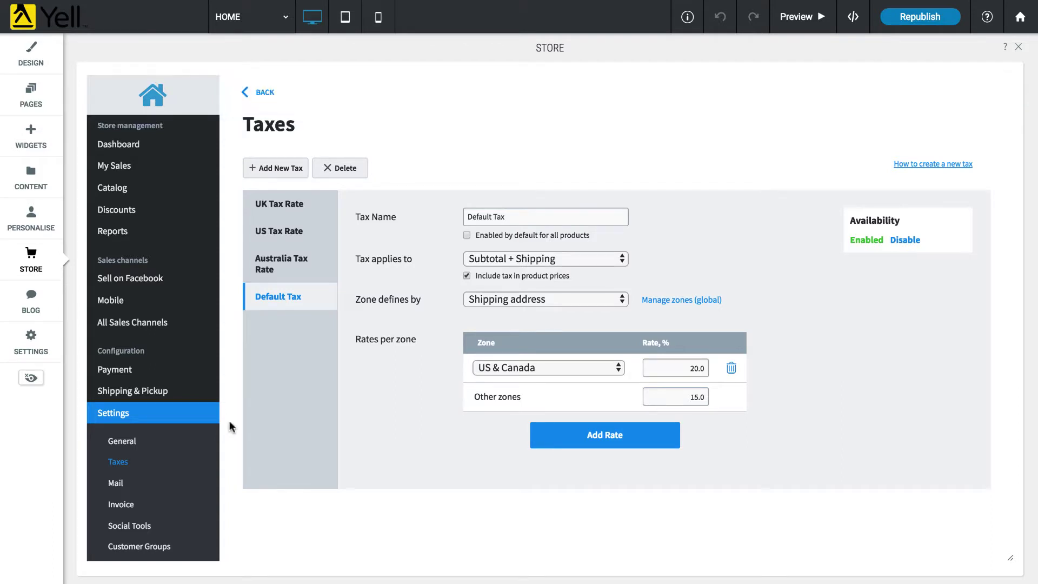
Switch off the Order Confirmation email, preview its template, and open the sender mail addresses
{"action": "left_click", "coordinate": [115, 483]}
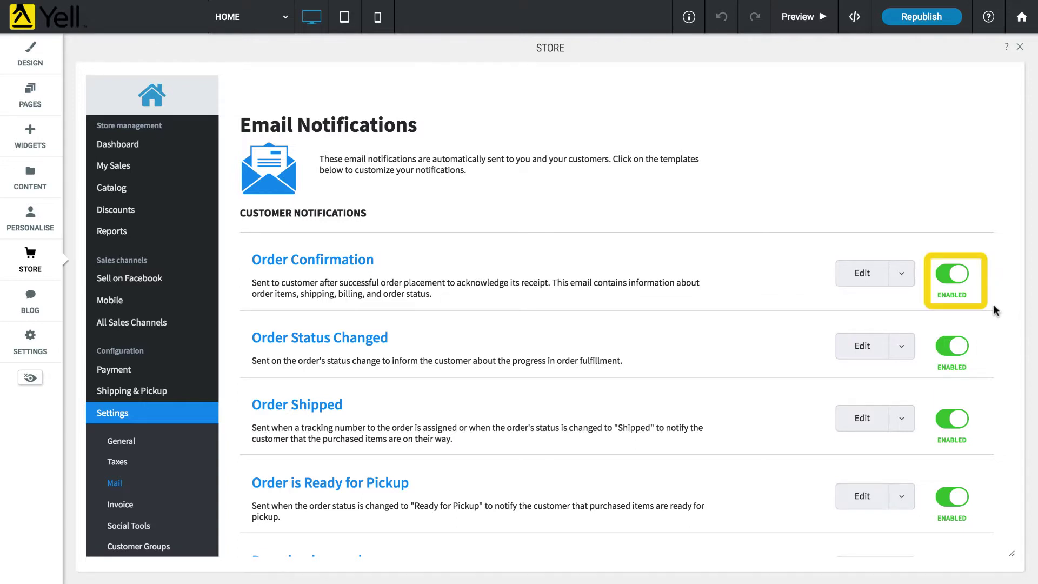
{"action": "left_click", "coordinate": [967, 287]}
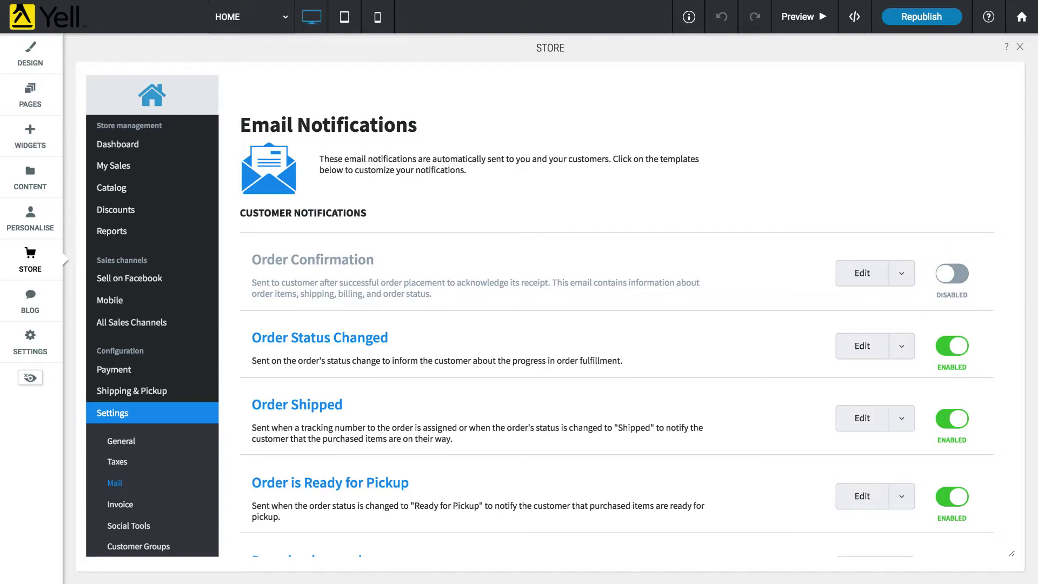
{"action": "left_click", "coordinate": [870, 282]}
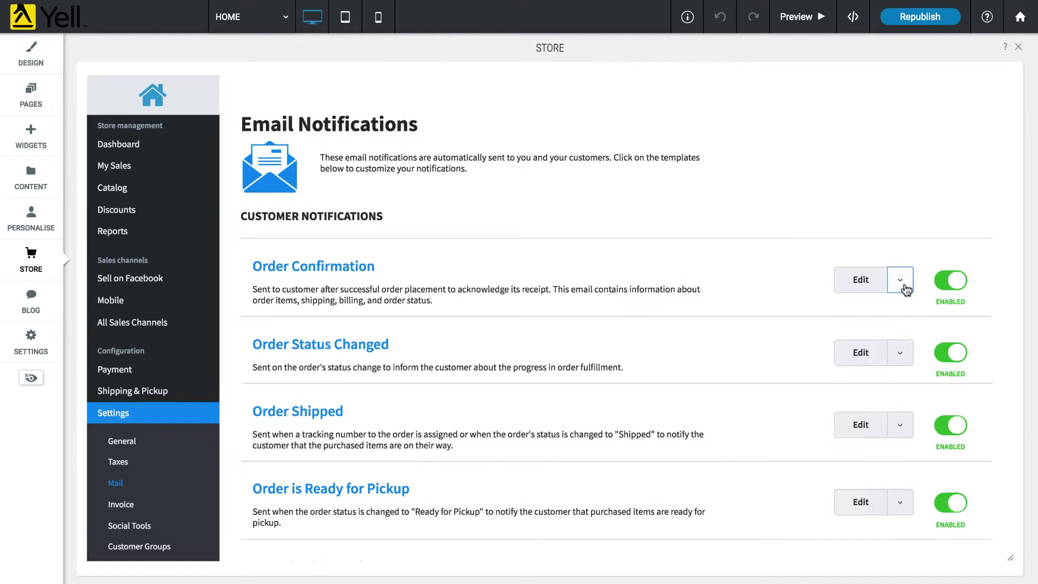
{"action": "left_click", "coordinate": [901, 280]}
{"action": "left_click", "coordinate": [893, 309]}
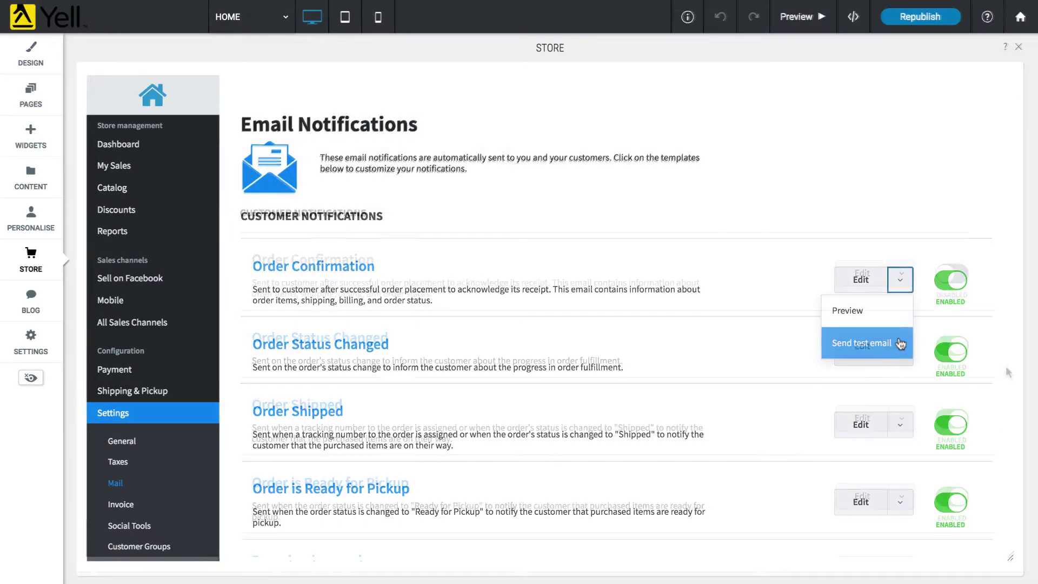
{"action": "scroll", "coordinate": [1006, 372], "scroll_direction": "down", "scroll_amount": 15}
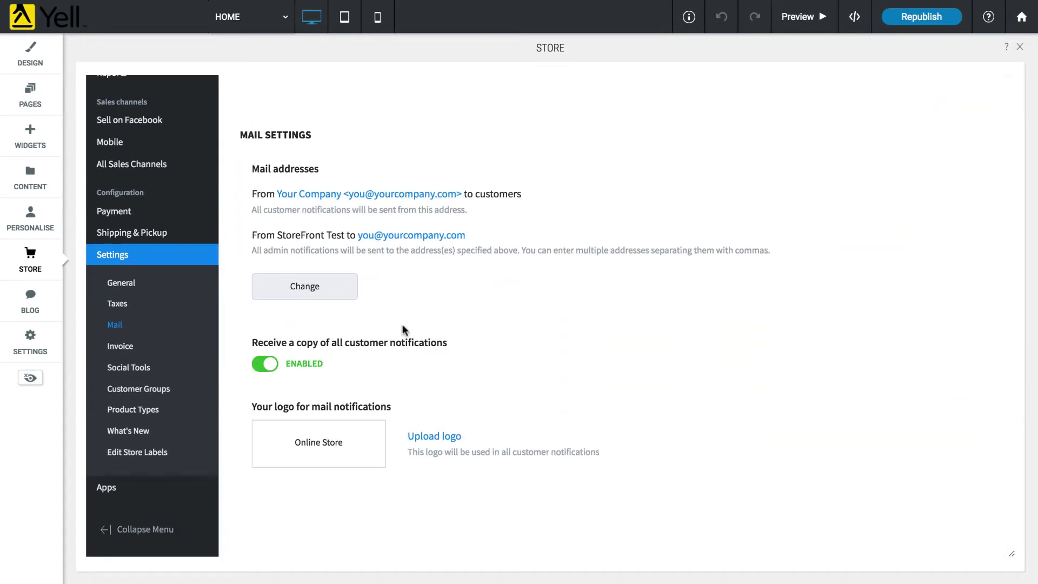
{"action": "left_click", "coordinate": [339, 297]}
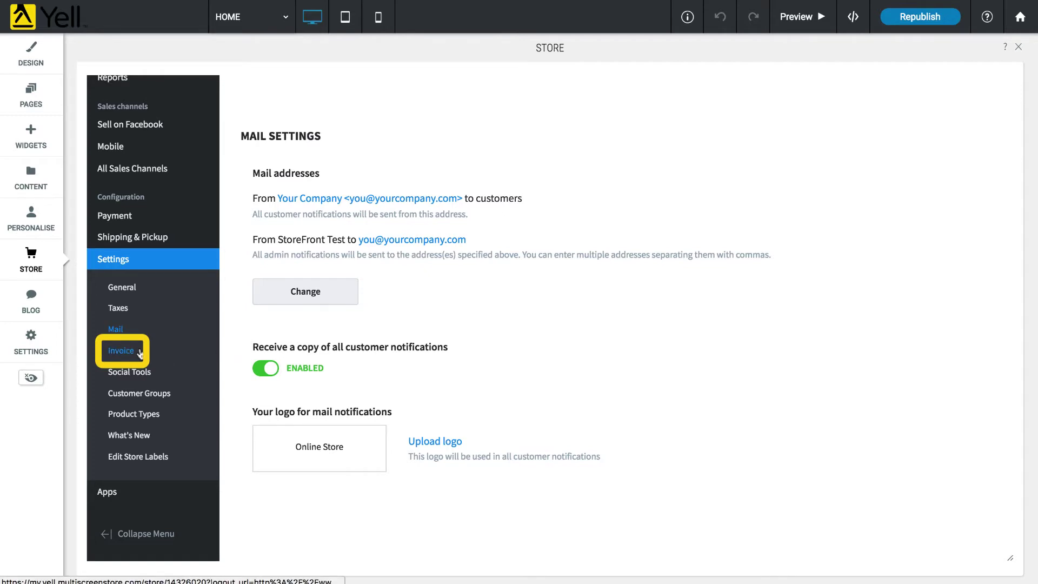
In Invoice settings, set the tax registration ID shown on invoices and edit the template
{"action": "left_click", "coordinate": [121, 351]}
{"action": "left_click", "coordinate": [643, 250]}
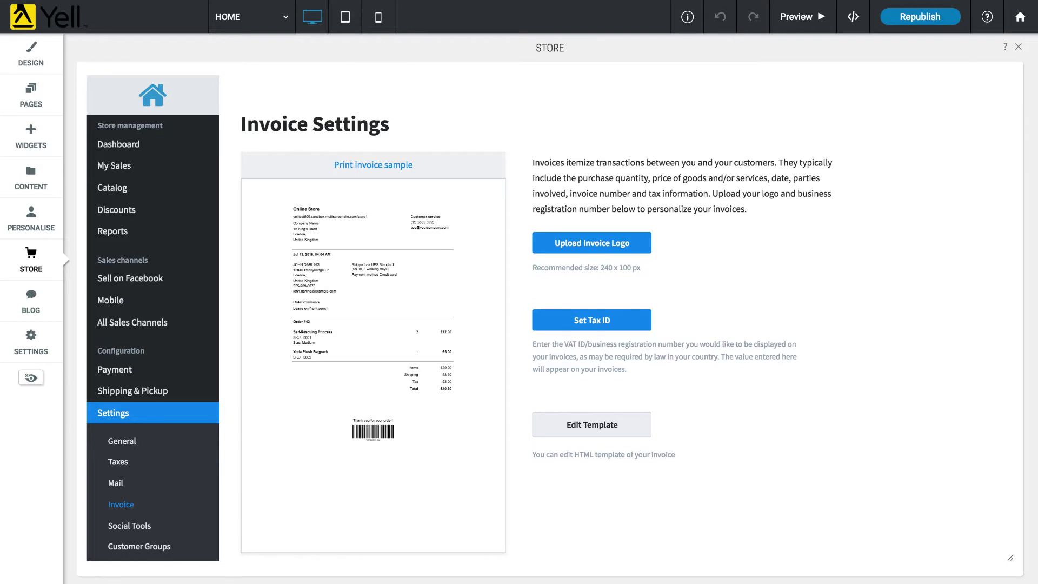
{"action": "left_click", "coordinate": [627, 328]}
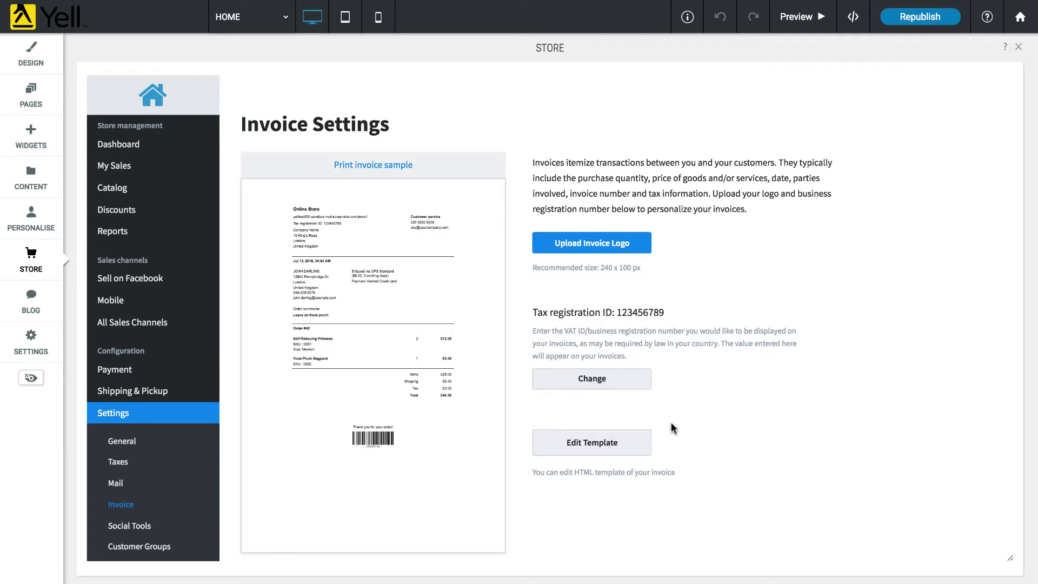
{"action": "left_click", "coordinate": [626, 446]}
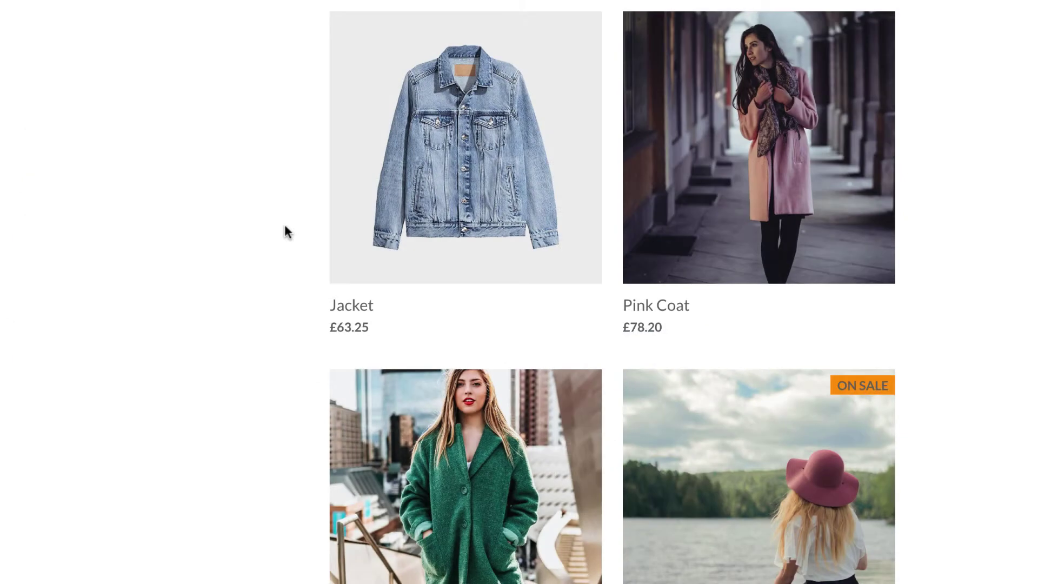
Preview the jacket's Buy Now button, then return to the dashboard's Settings menu
{"action": "left_click", "coordinate": [517, 155]}
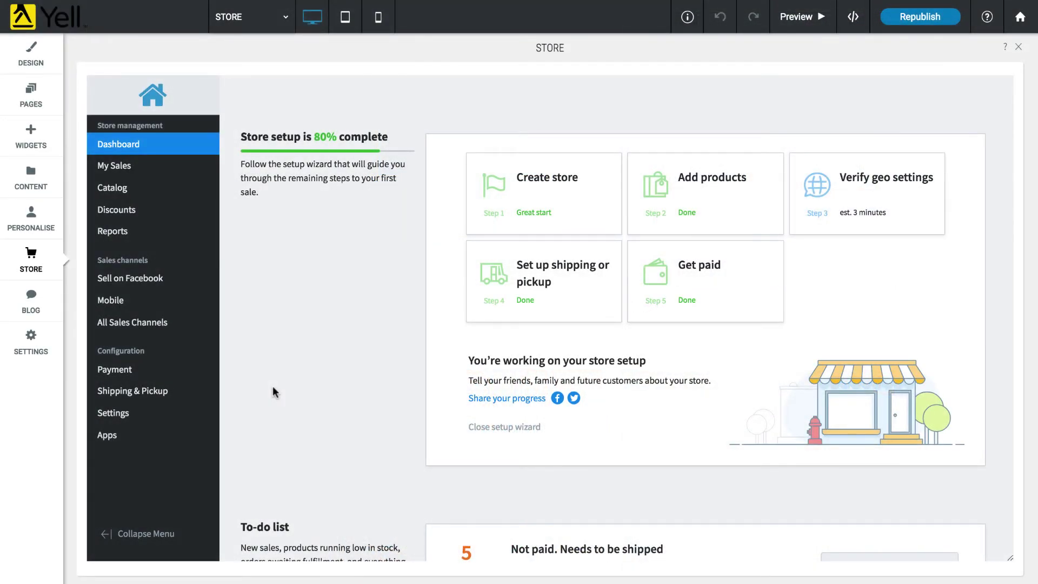
{"action": "mouse_move", "coordinate": [215, 417]}
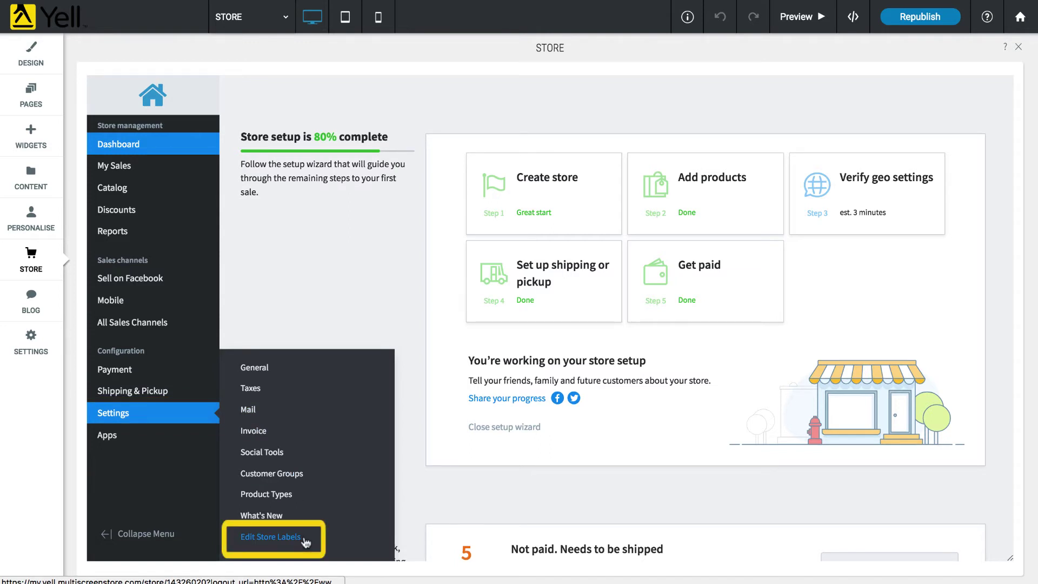
Change the CartPage.title label to 'Shopping basket' and revert BuyNow.buy_now to 'Buy Now'
{"action": "left_click", "coordinate": [304, 540]}
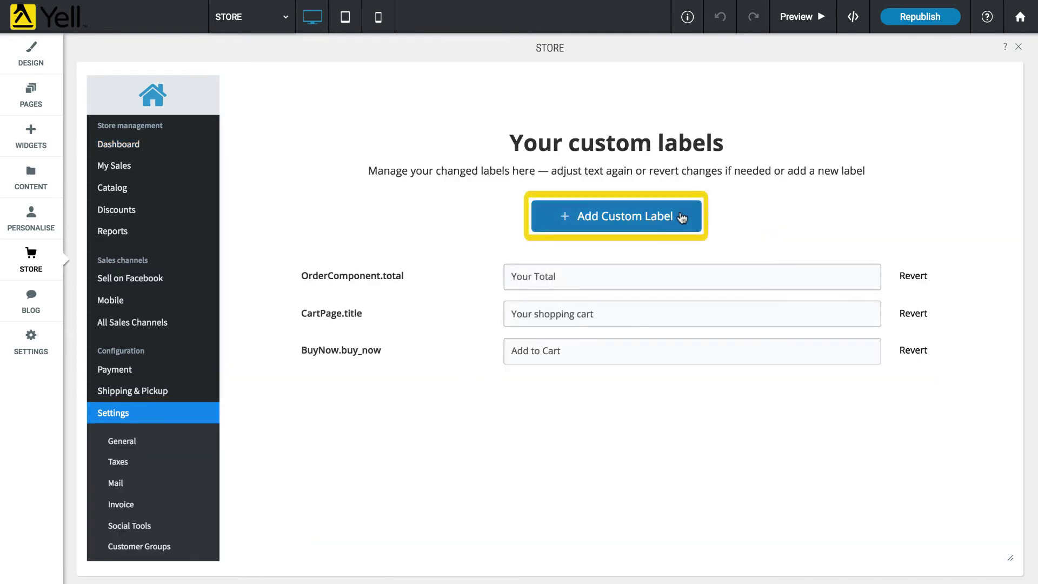
{"action": "left_click", "coordinate": [682, 217]}
{"action": "type", "text": "shoppi"}
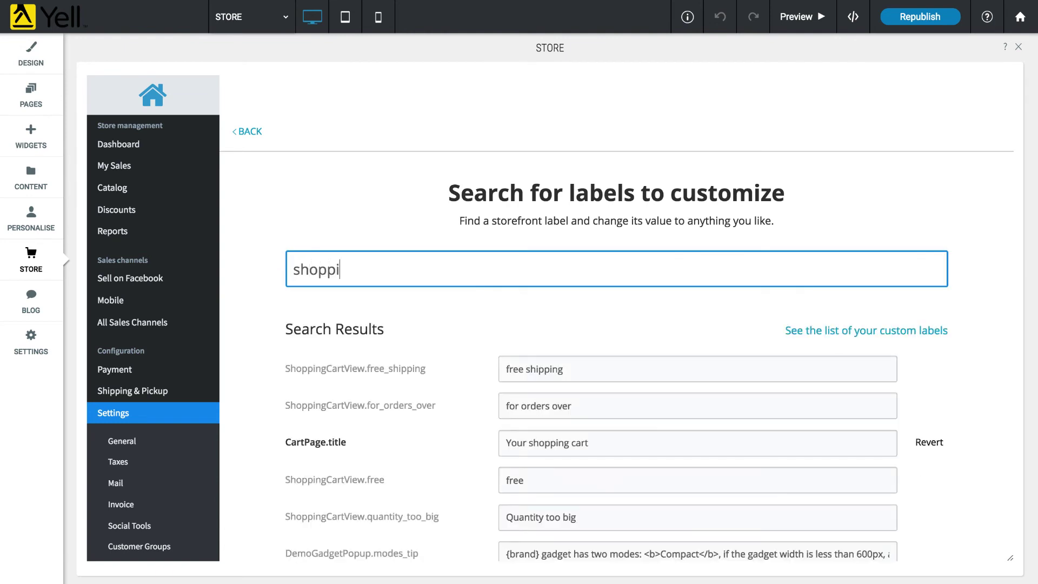
{"action": "type", "text": "ng cart"}
{"action": "left_click", "coordinate": [615, 369]}
{"action": "triple_click", "coordinate": [614, 369]}
{"action": "type", "text": "Shopping baske"}
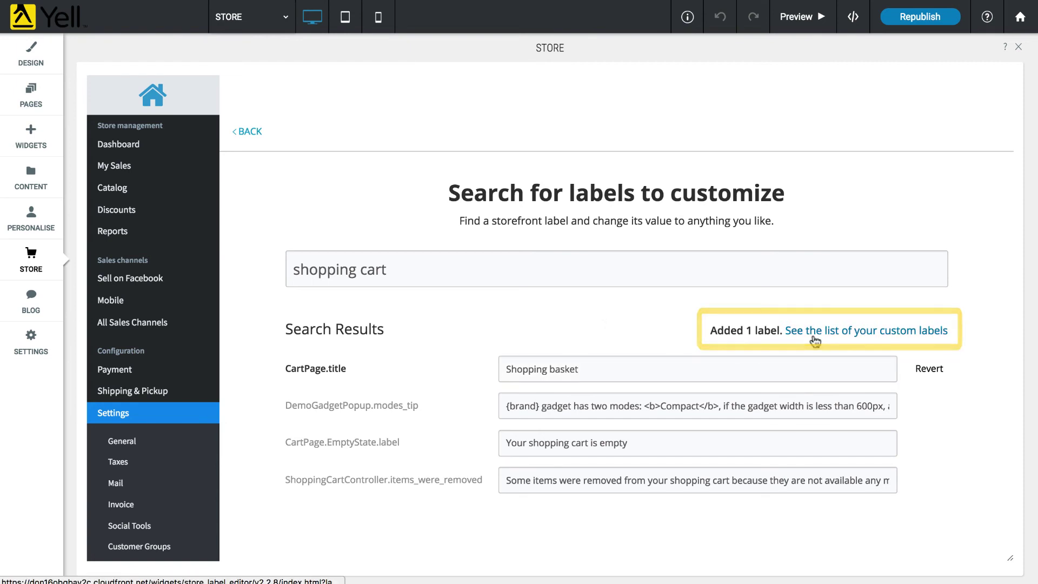
{"action": "left_click", "coordinate": [815, 336]}
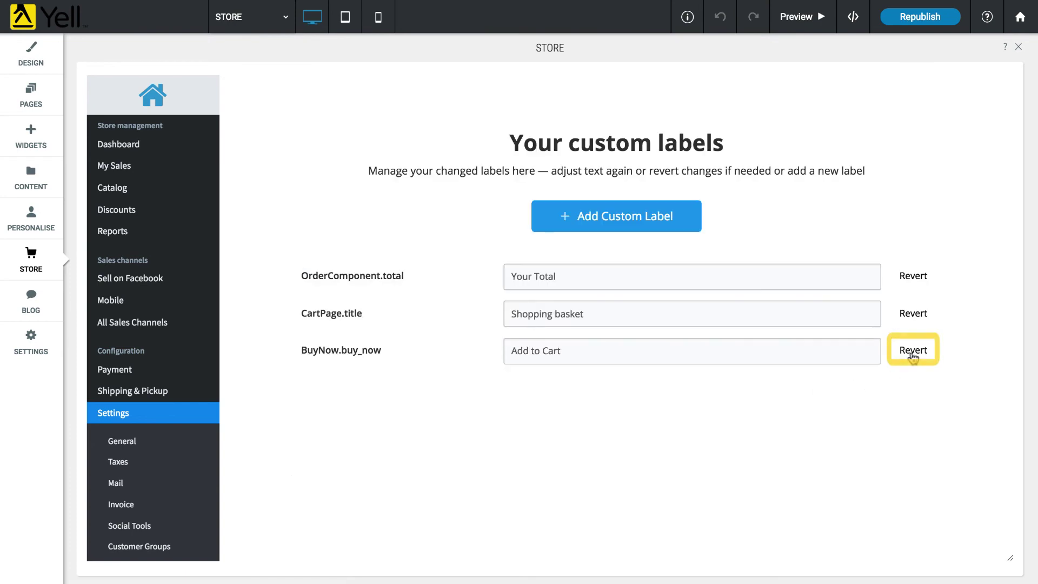
{"action": "left_click", "coordinate": [912, 353]}
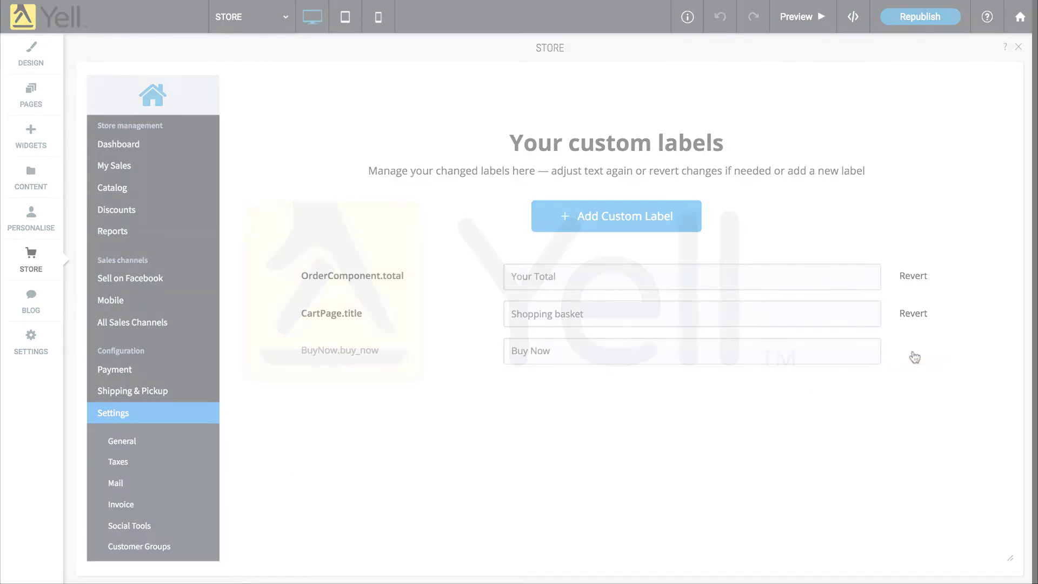